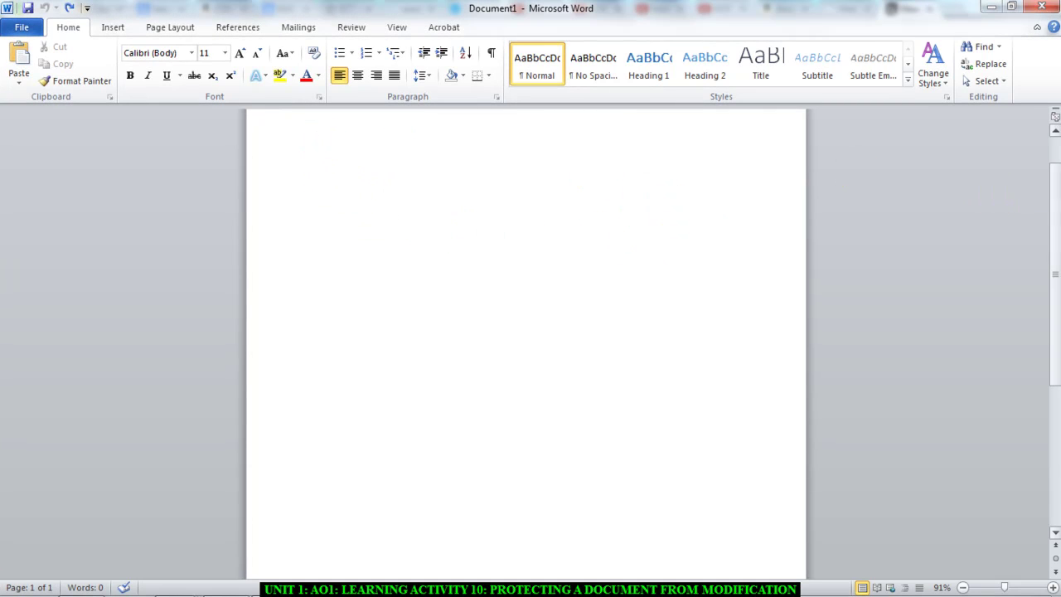
# Paste the copied article with Keep Text Only and scroll back to the top
pyautogui.moveTo(1055, 225); pyautogui.dragTo(1047, 196)
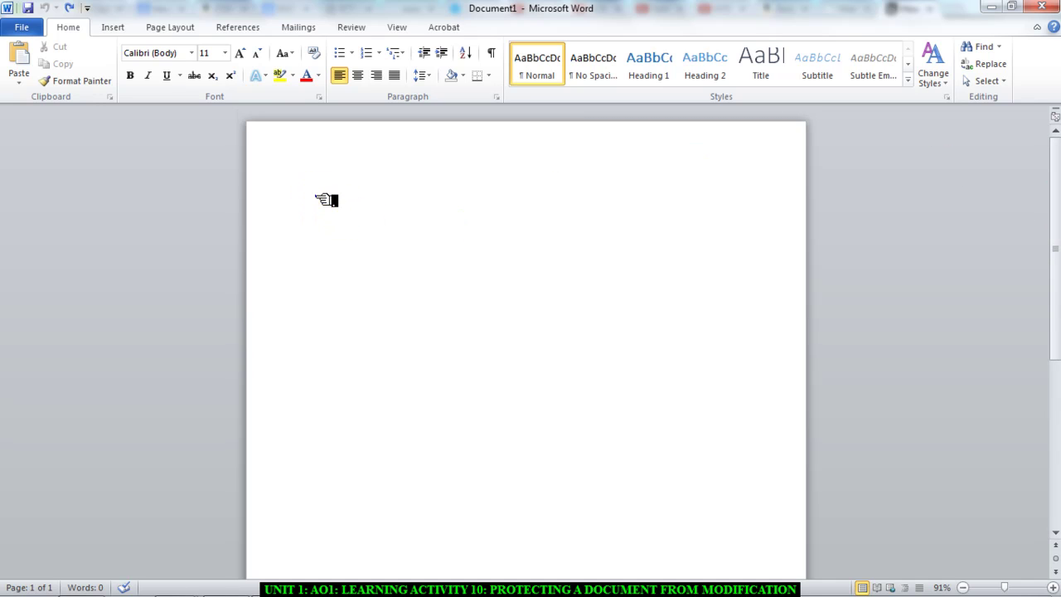
pyautogui.rightClick(319, 198)
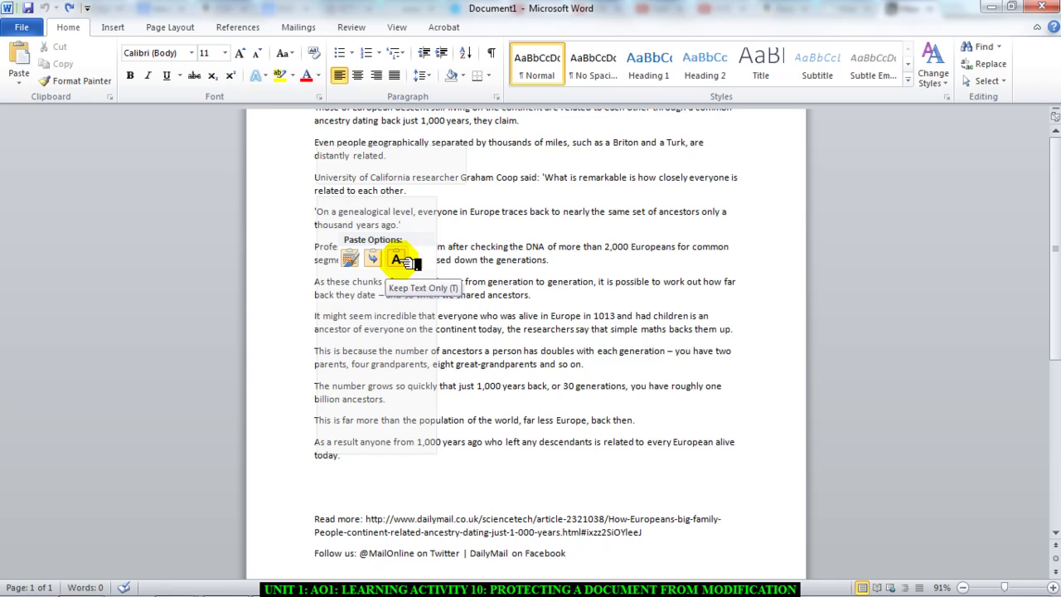
pyautogui.click(400, 259)
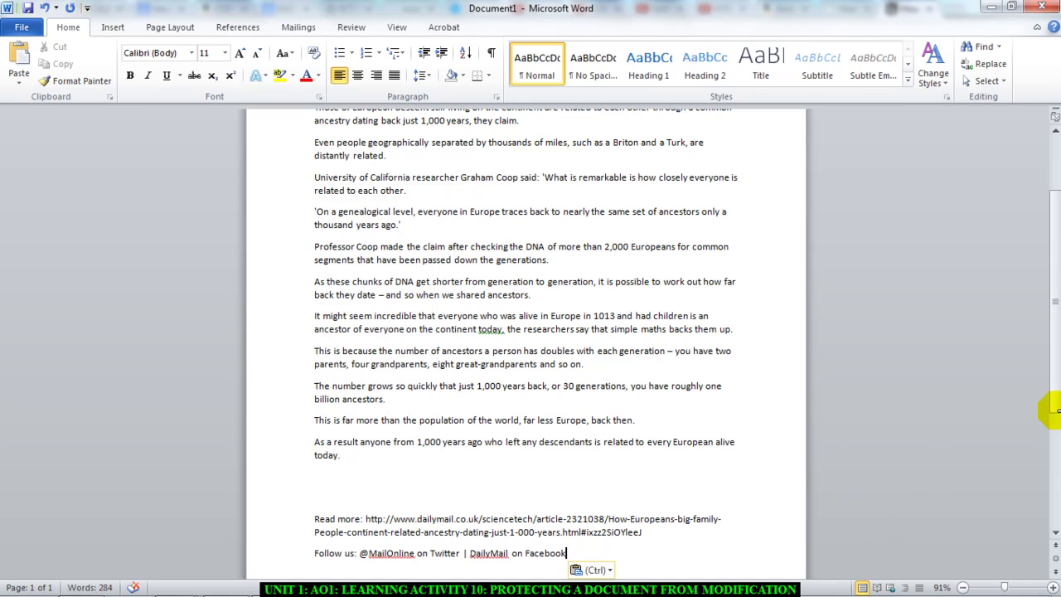
pyautogui.scroll(3, 526, 332)
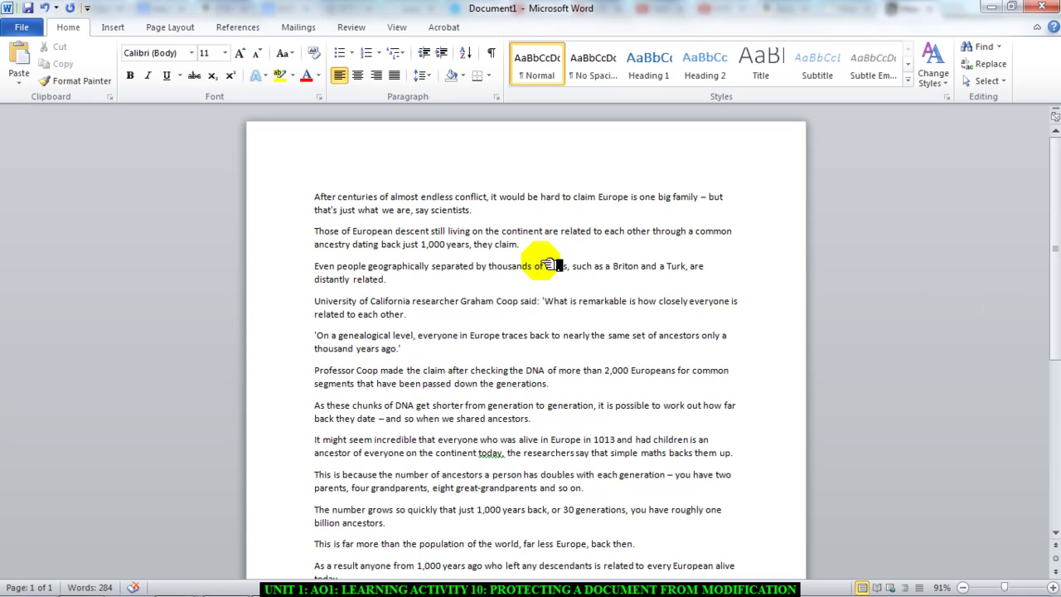
# Bring up the Restrict Editing pane via File > Info > Protect Document
pyautogui.click(24, 28)
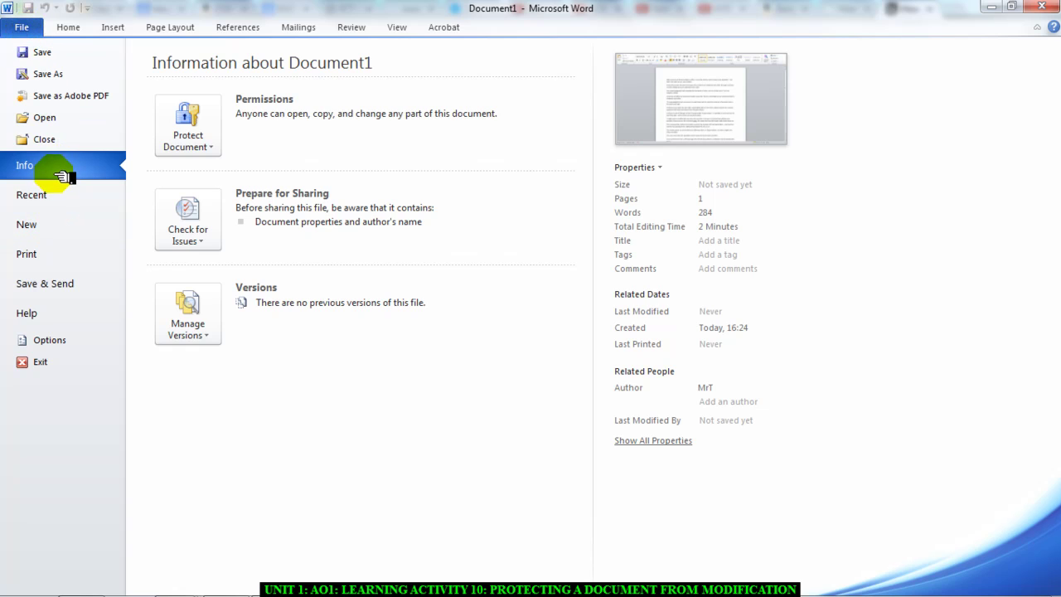
pyautogui.click(221, 145)
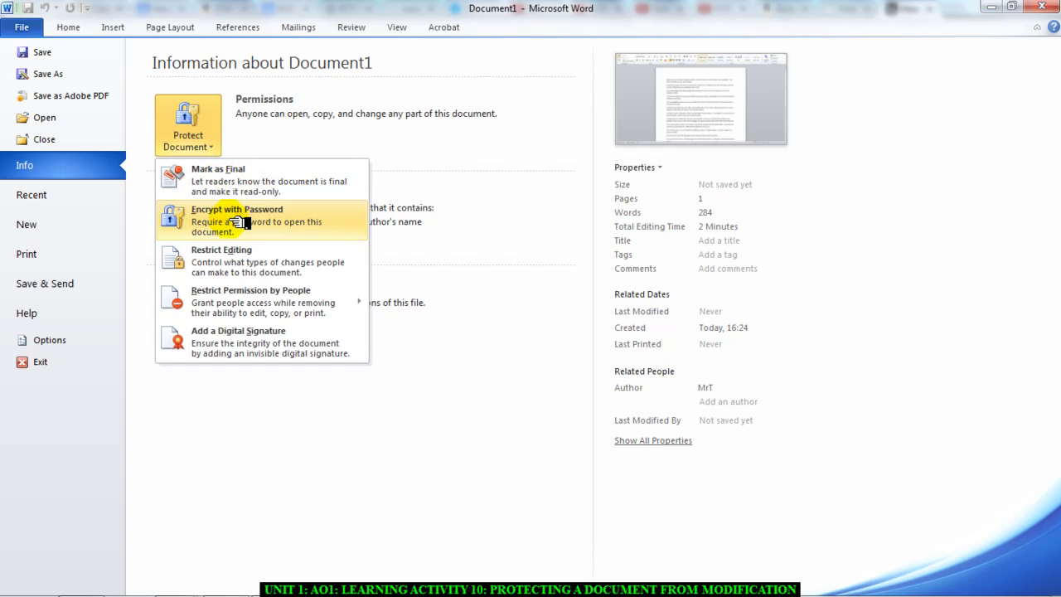
pyautogui.click(249, 260)
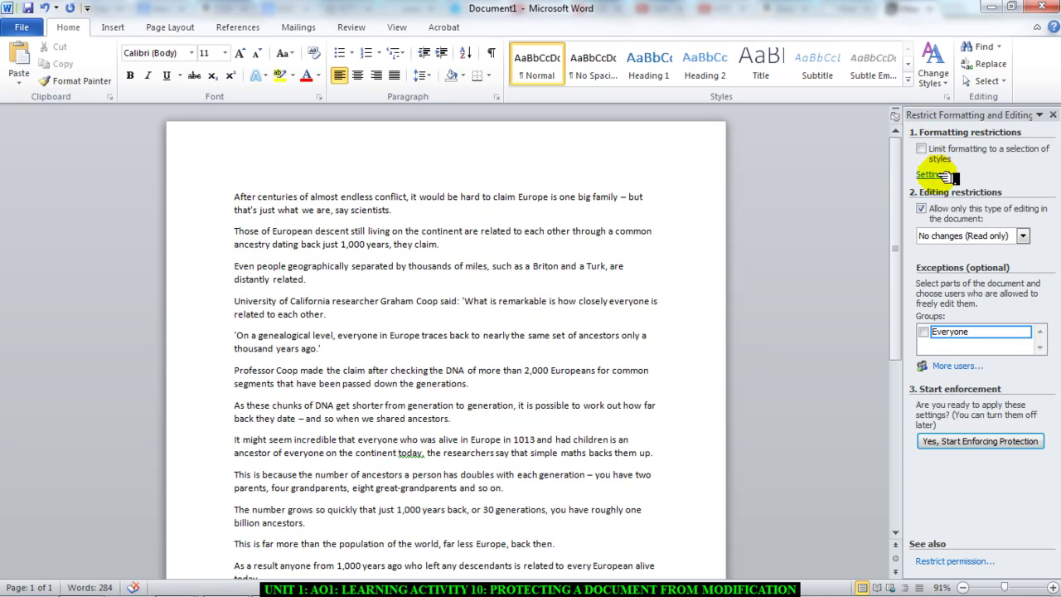
pyautogui.click(992, 173)
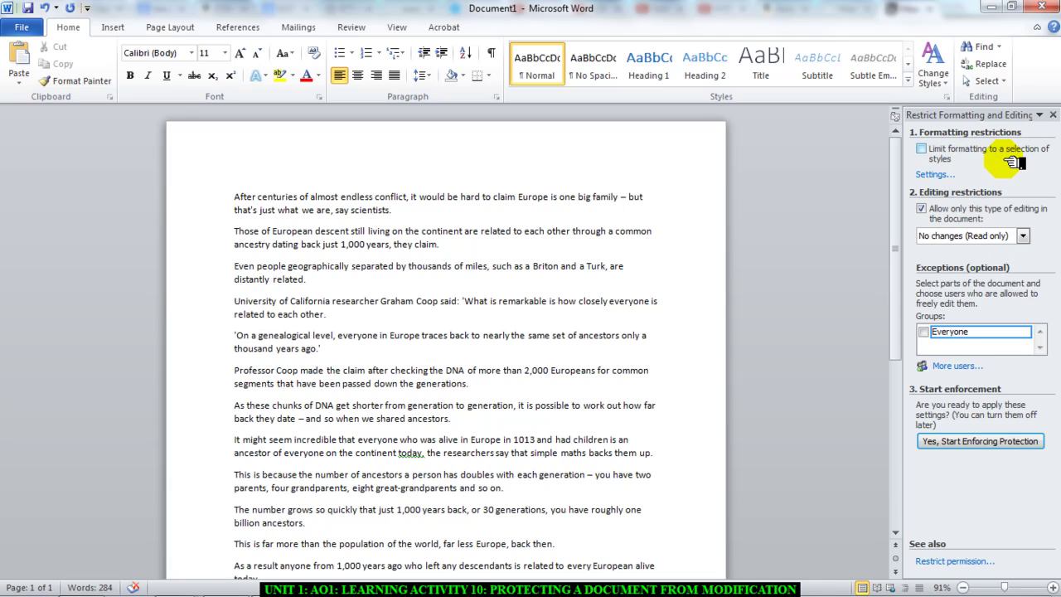
pyautogui.click(1027, 237)
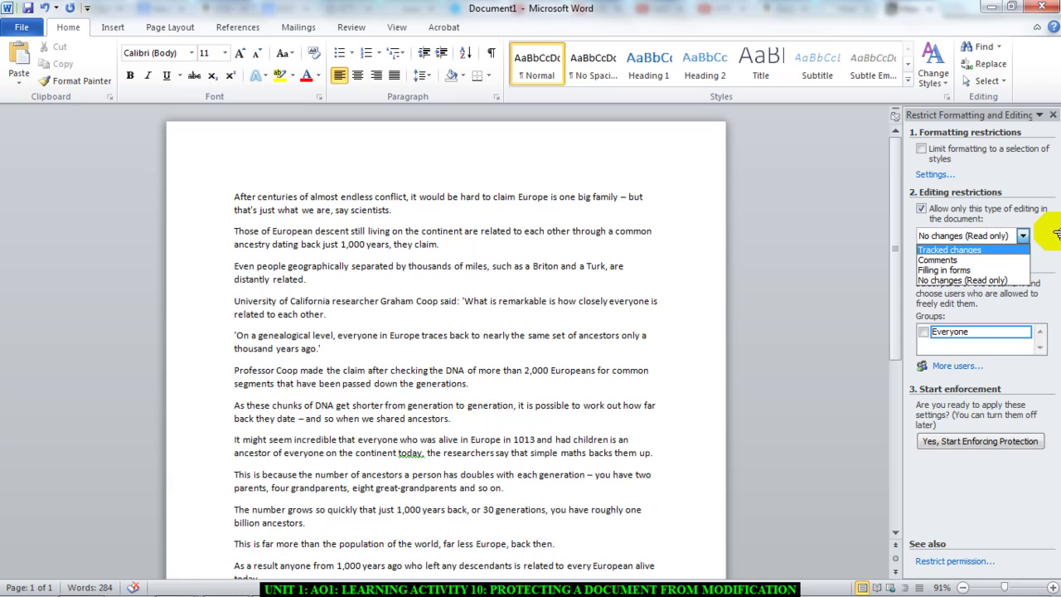
pyautogui.click(1018, 220)
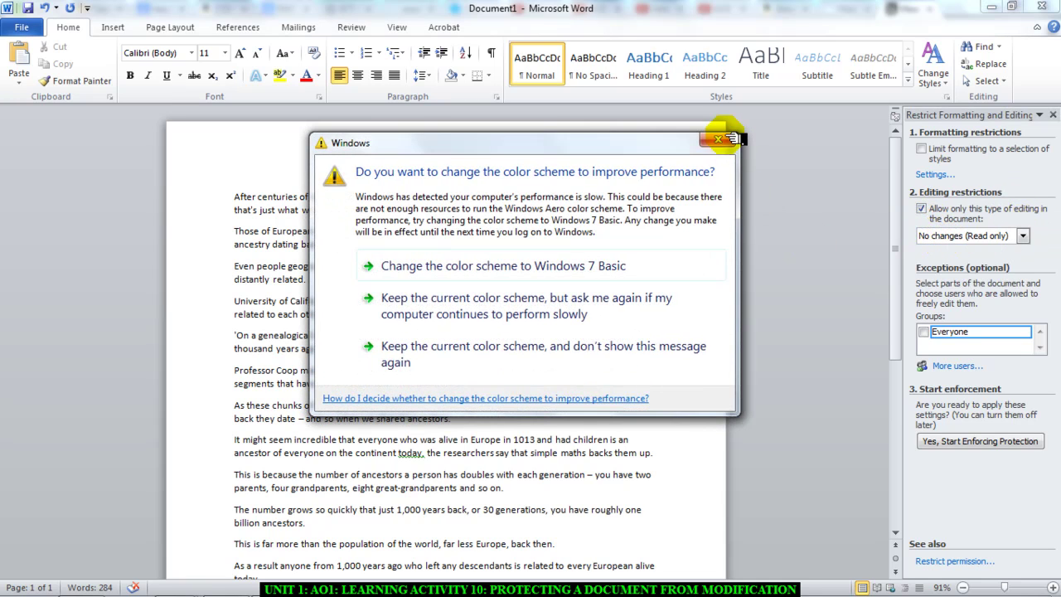
pyautogui.click(733, 139)
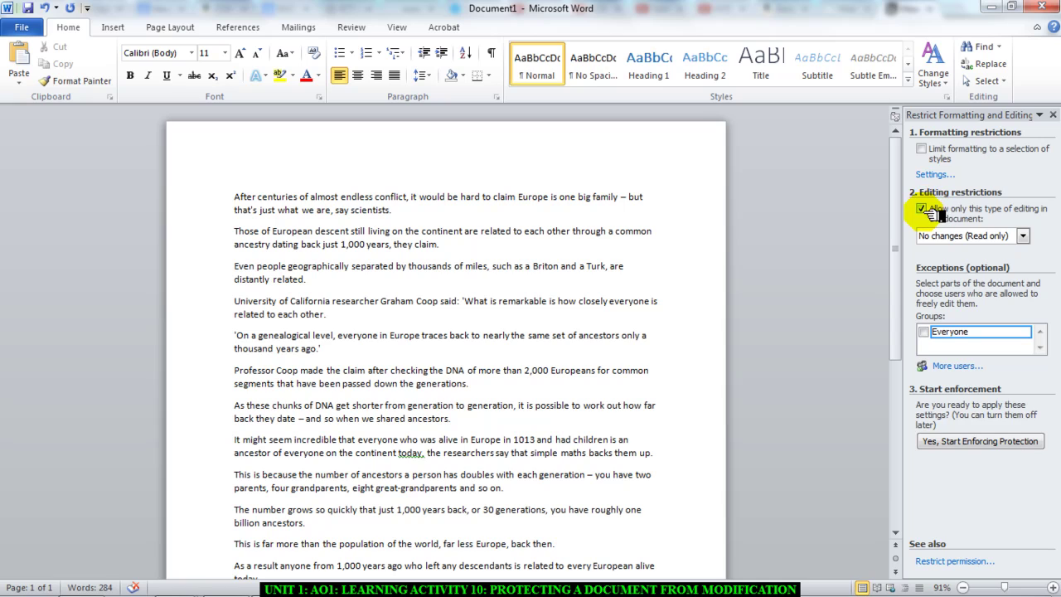
pyautogui.click(922, 209)
pyautogui.click(922, 209)
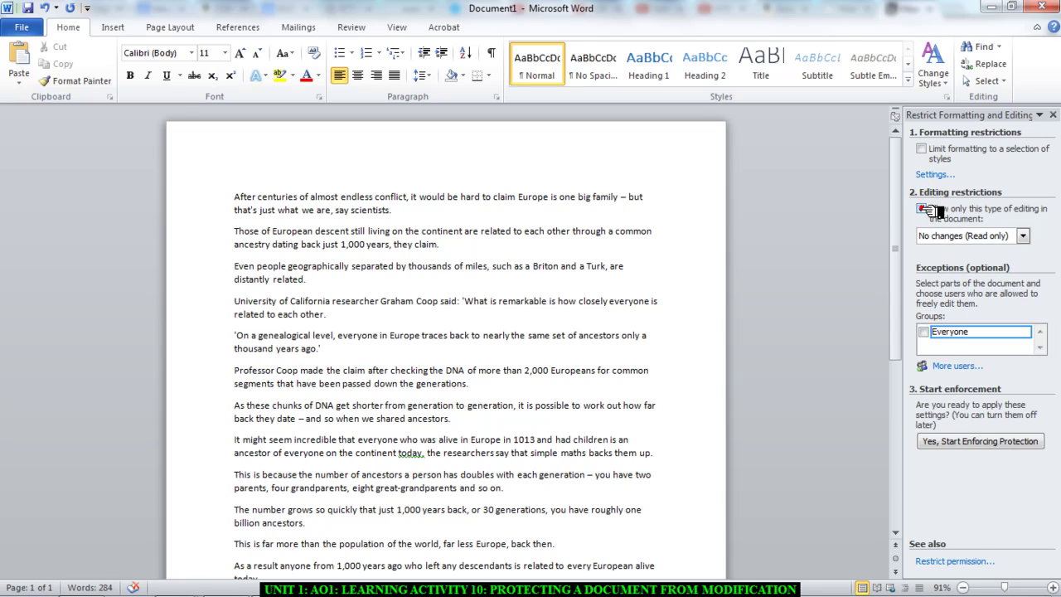
# Start enforcing read-only protection using a password, entered and confirmed
pyautogui.click(988, 443)
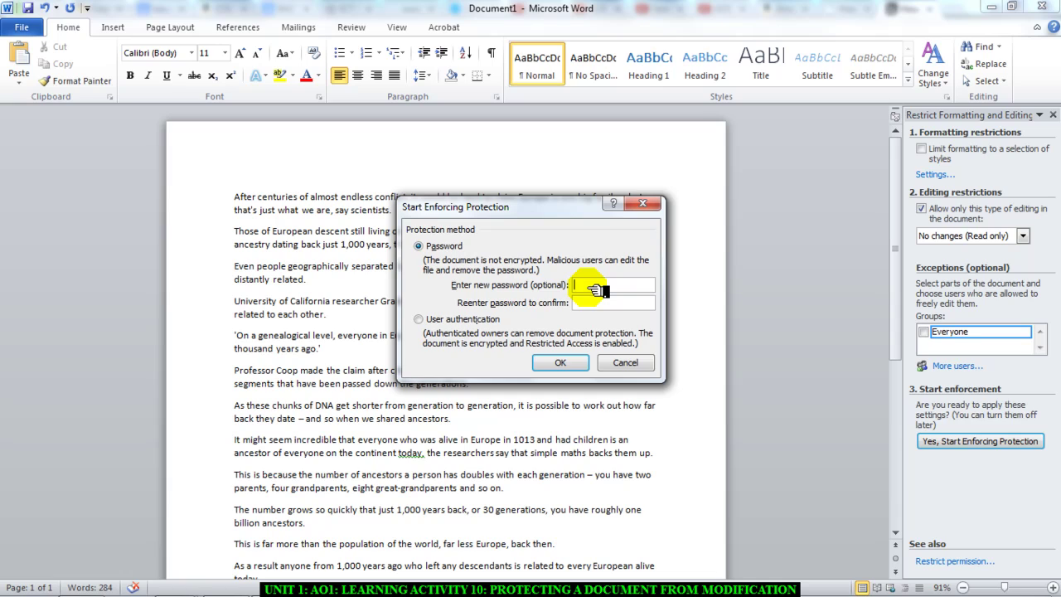
pyautogui.click(419, 246)
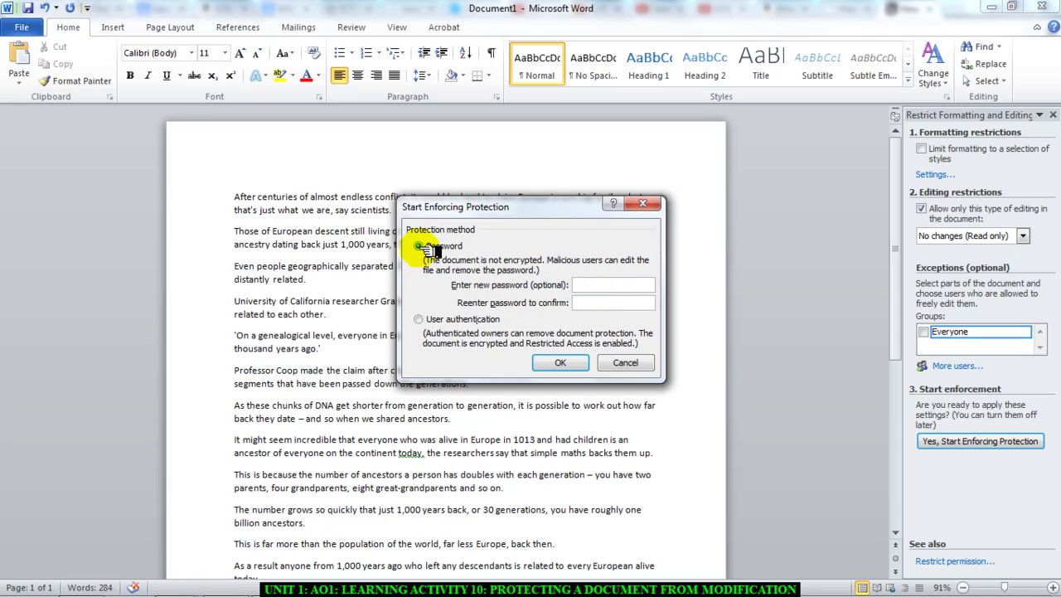
pyautogui.click(605, 285)
pyautogui.write('p')
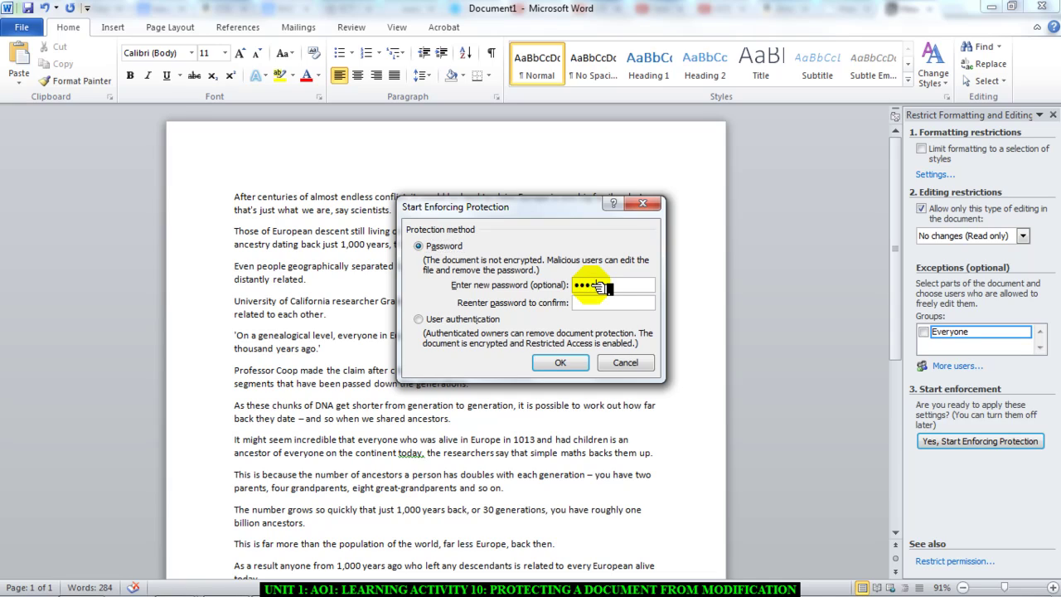
pyautogui.click(597, 303)
pyautogui.write('p')
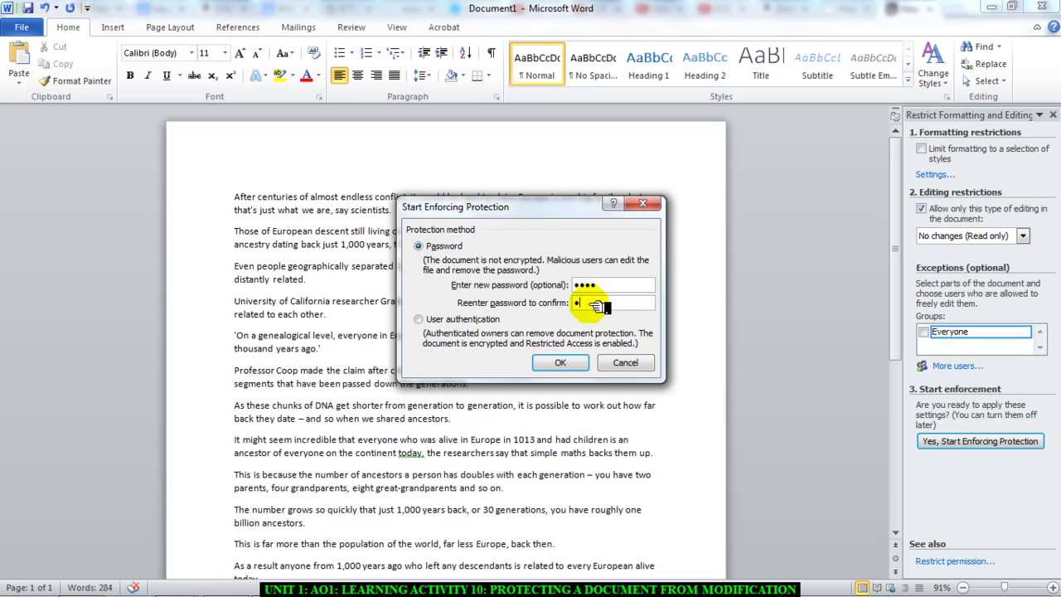
pyautogui.click(558, 362)
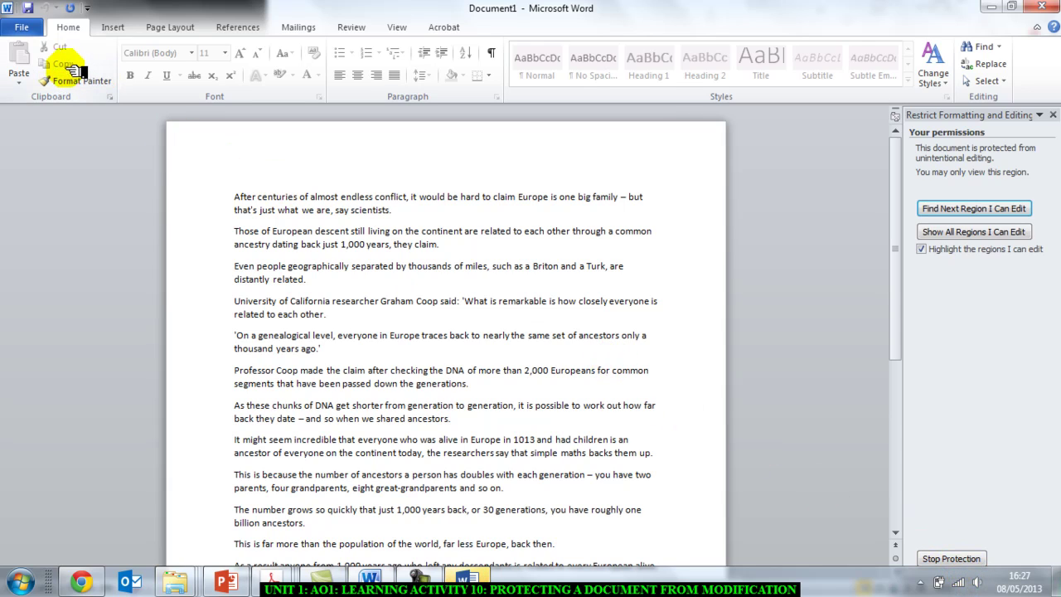
# Save the protected document as 'MODIFY WITH PASSWORD' in the PASSWORD folder on MRTBACKUP (H:)
pyautogui.click(21, 26)
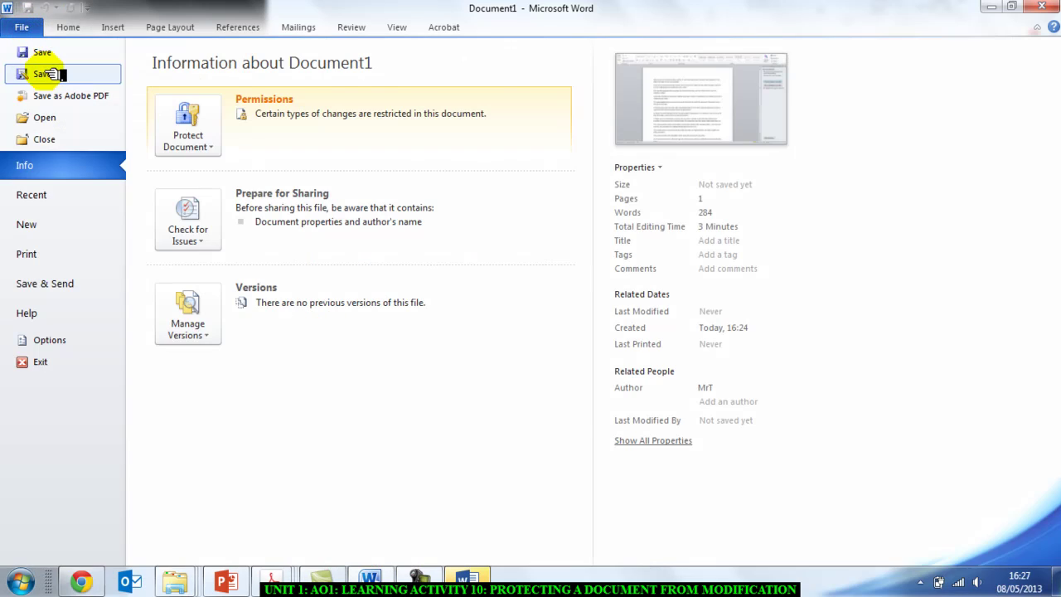
pyautogui.click(47, 74)
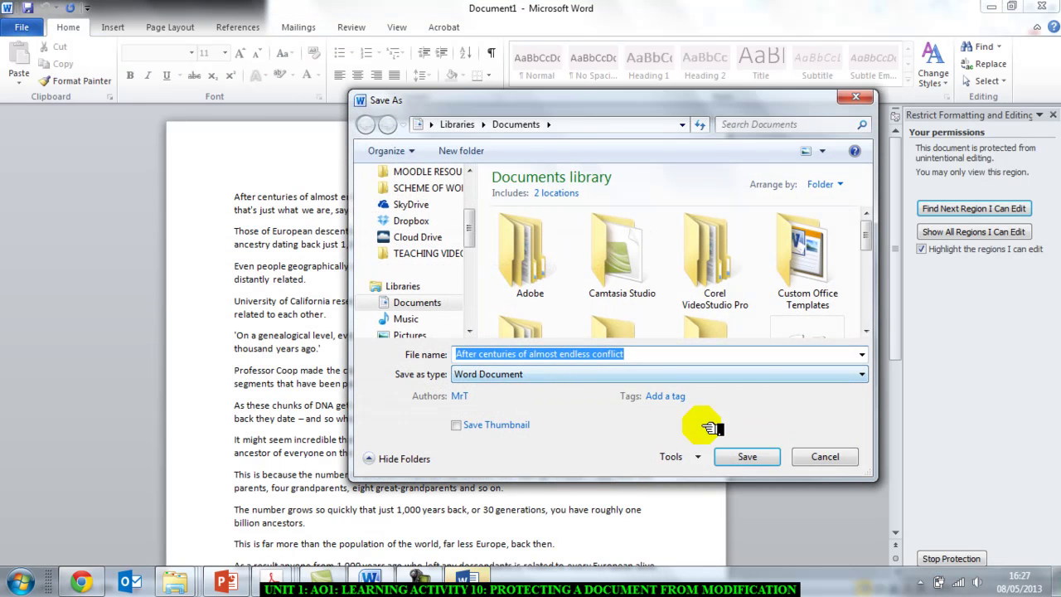
pyautogui.click(470, 332)
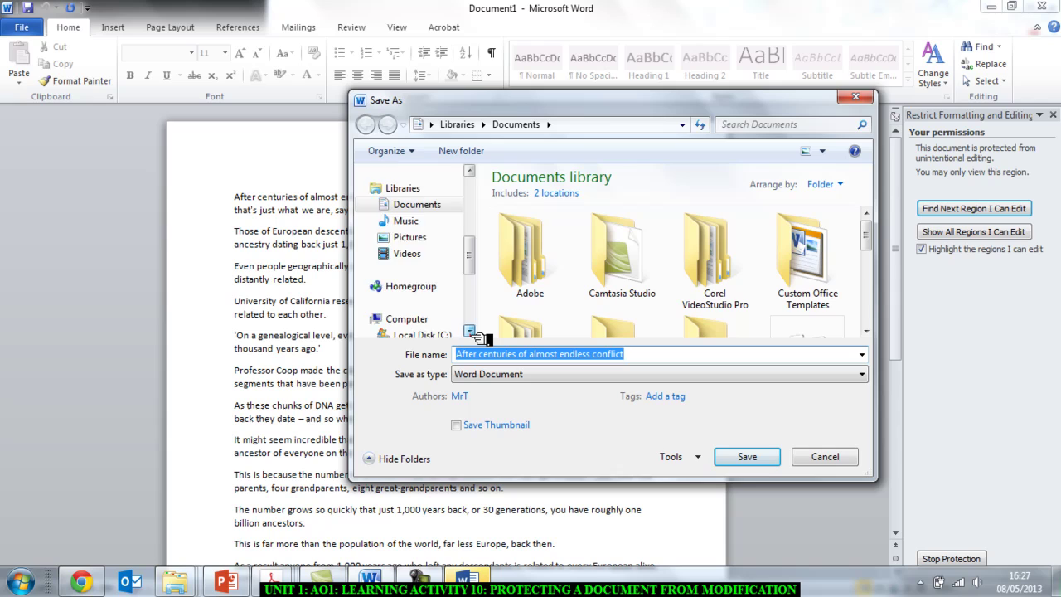
pyautogui.click(470, 331)
pyautogui.click(470, 331)
pyautogui.click(430, 303)
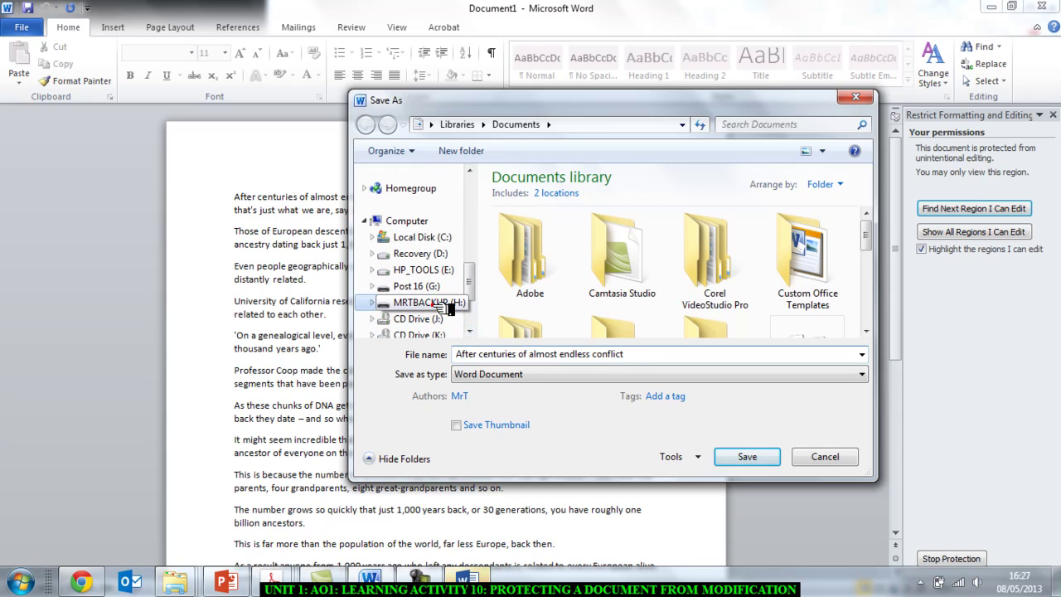
pyautogui.doubleClick(547, 212)
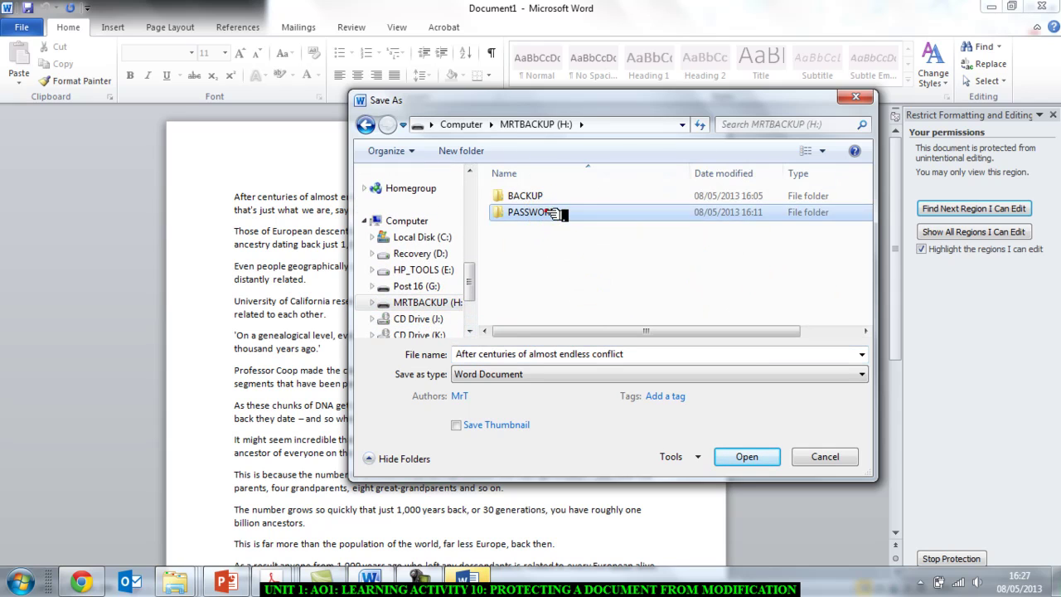
pyautogui.click(571, 355)
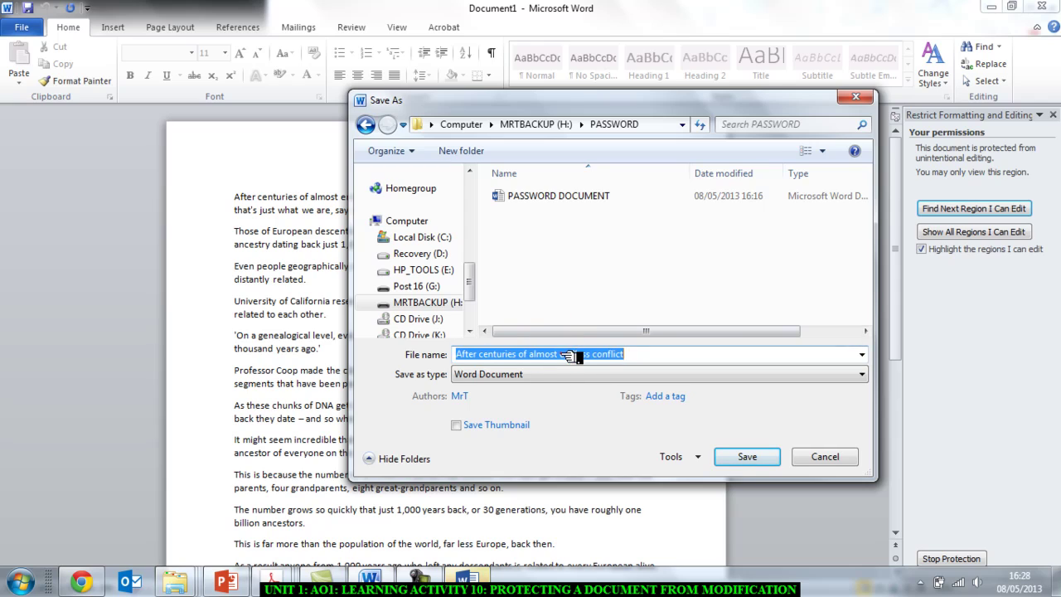
pyautogui.write('MODIFY WITH PASSWORD')
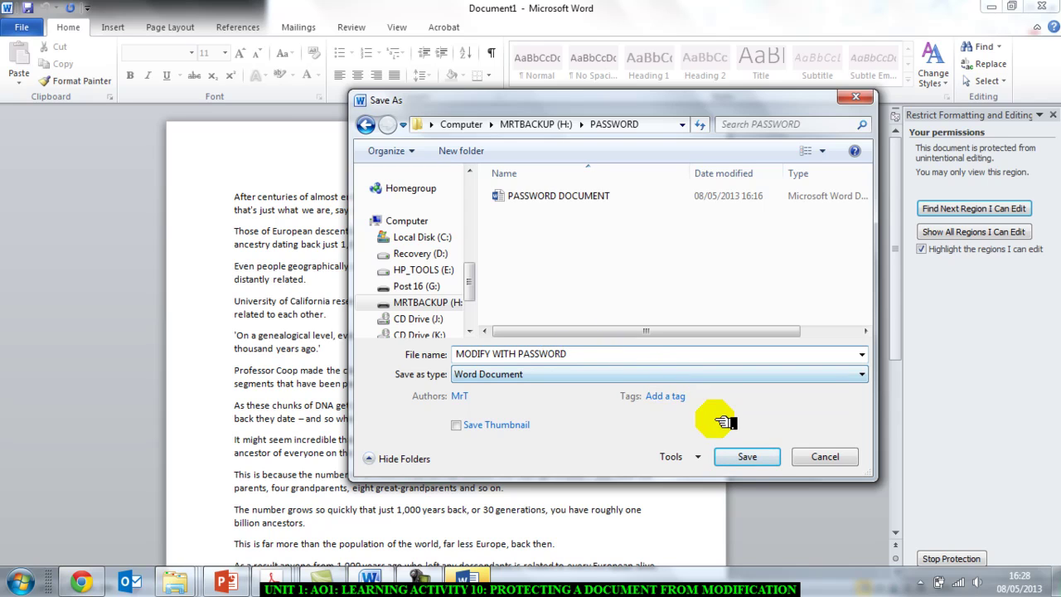
pyautogui.click(768, 457)
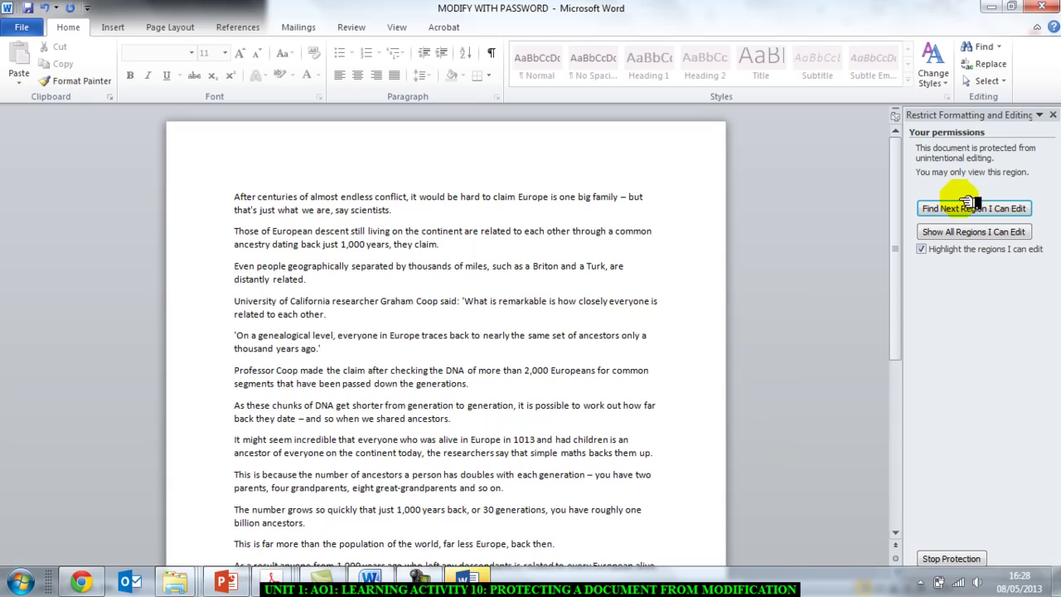
# Close the document, then reopen MODIFY WITH PASSWORD from the PASSWORD folder in Explorer
pyautogui.click(1042, 7)
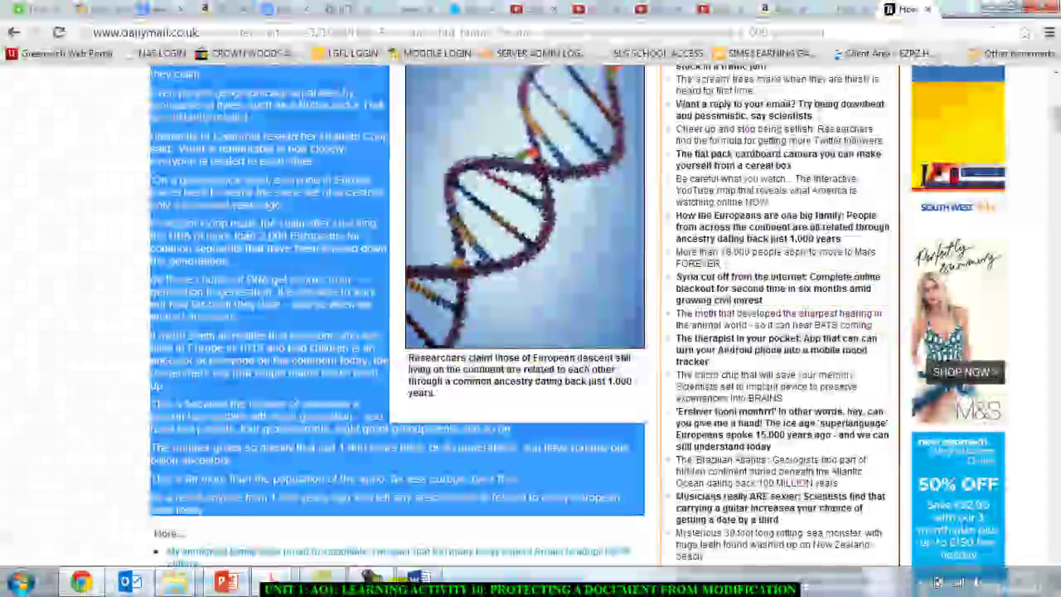
pyautogui.click(197, 585)
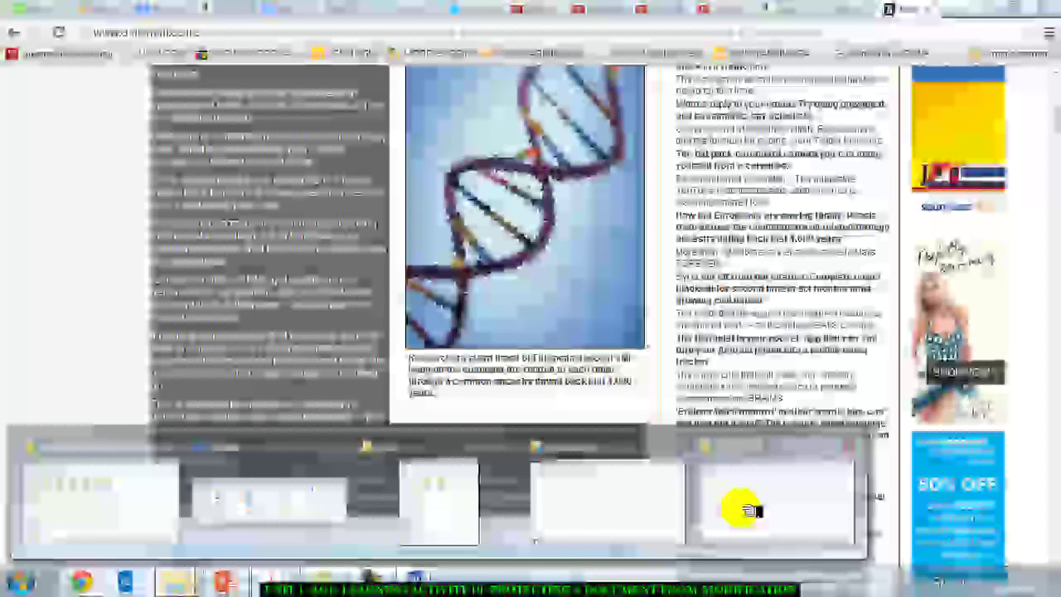
pyautogui.click(748, 510)
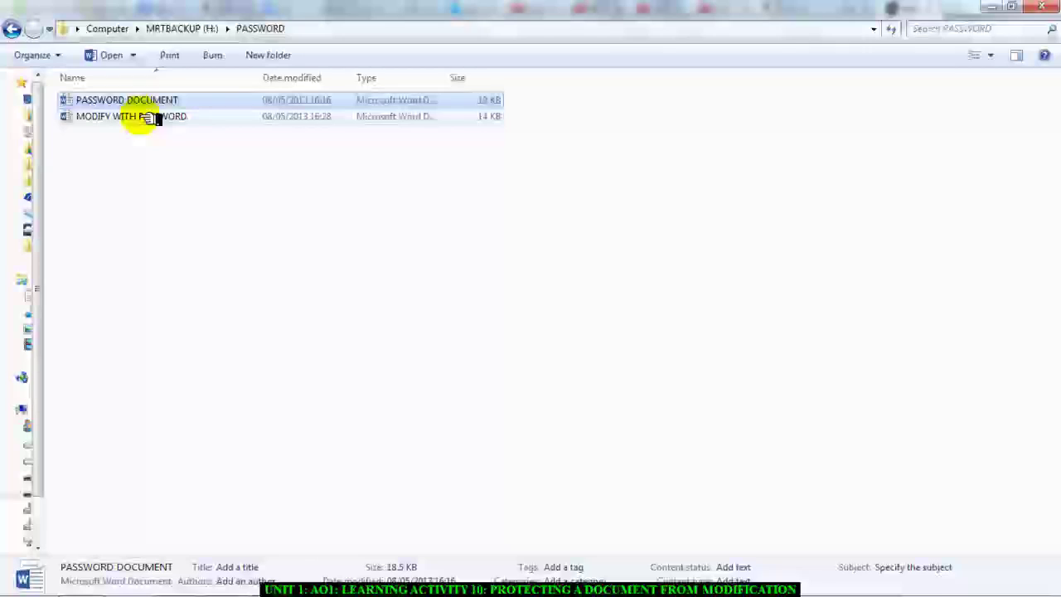
pyautogui.doubleClick(158, 118)
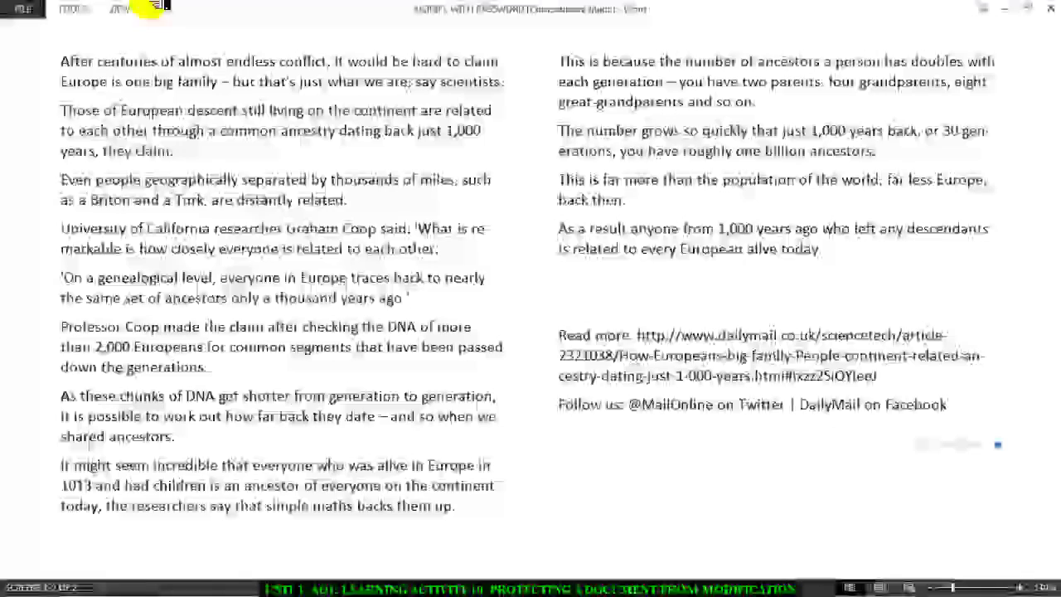
# Switch the reopened document from Read Mode to Print Layout via View > Edit Document
pyautogui.click(117, 10)
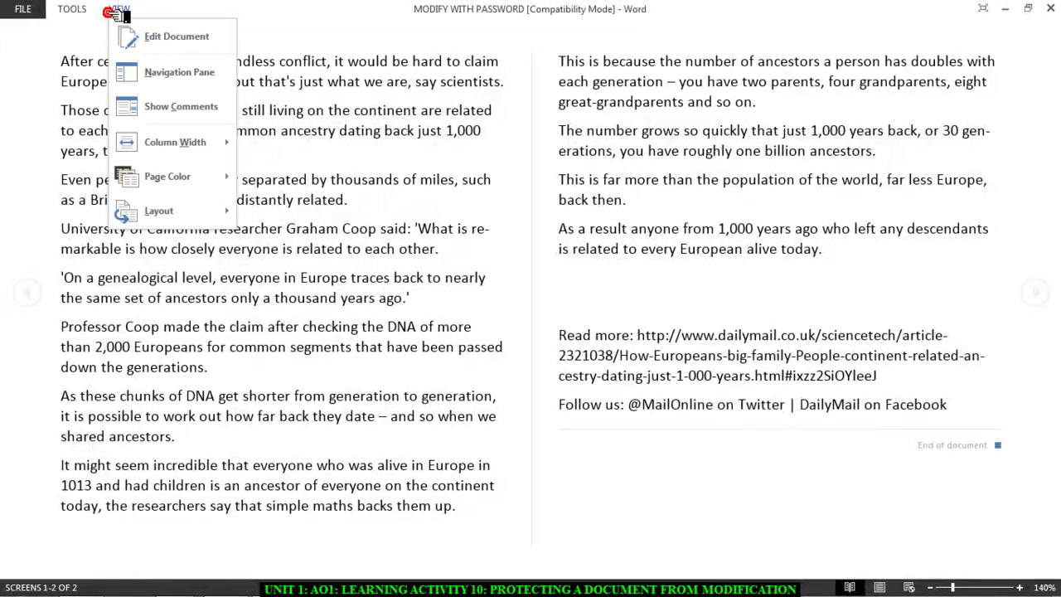
pyautogui.click(150, 36)
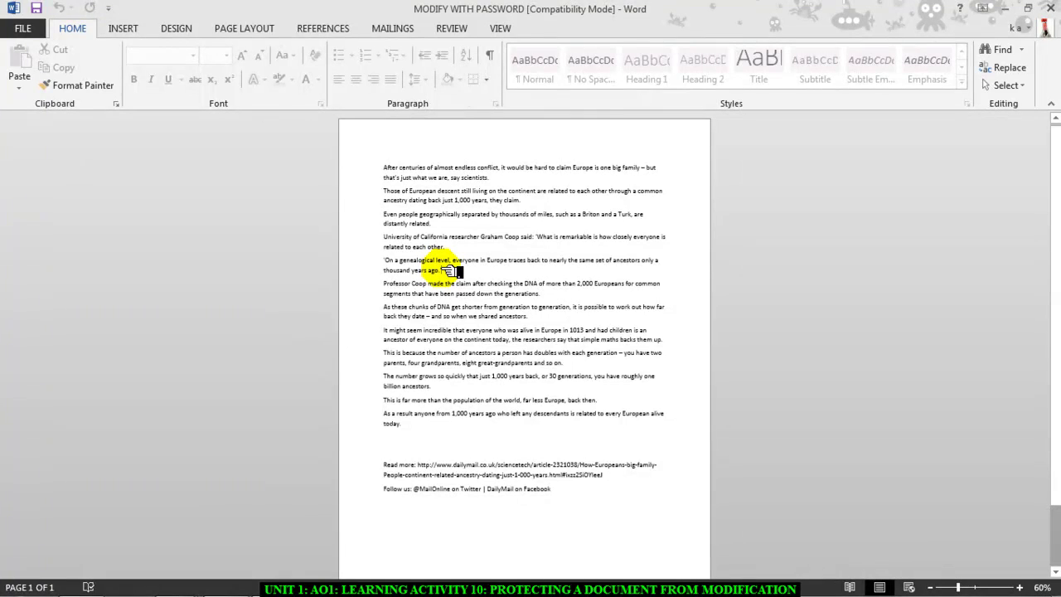
pyautogui.press('BackSpace')
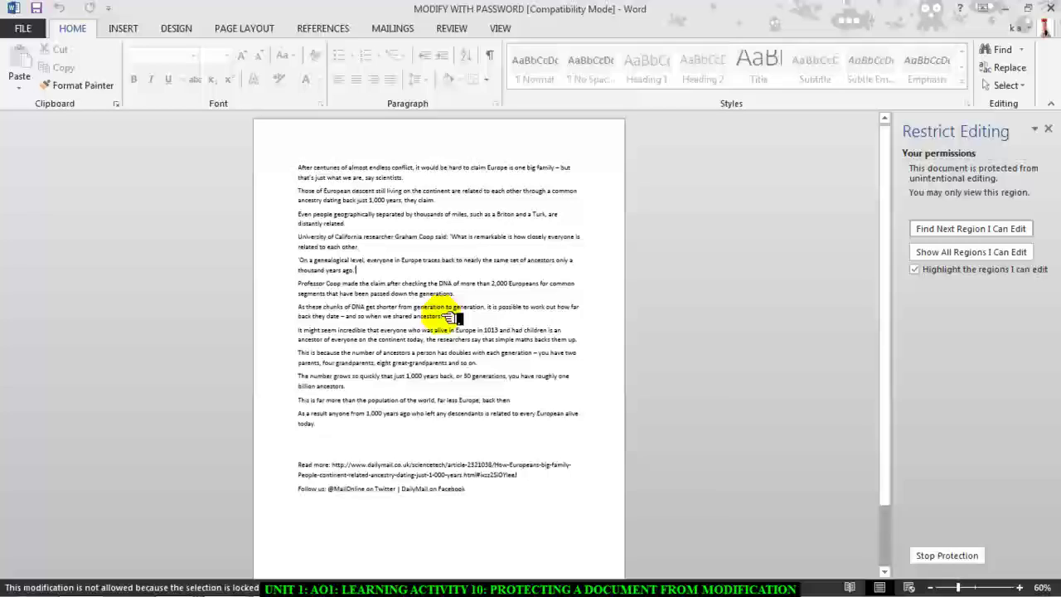
pyautogui.click(1022, 587)
pyautogui.click(1025, 587)
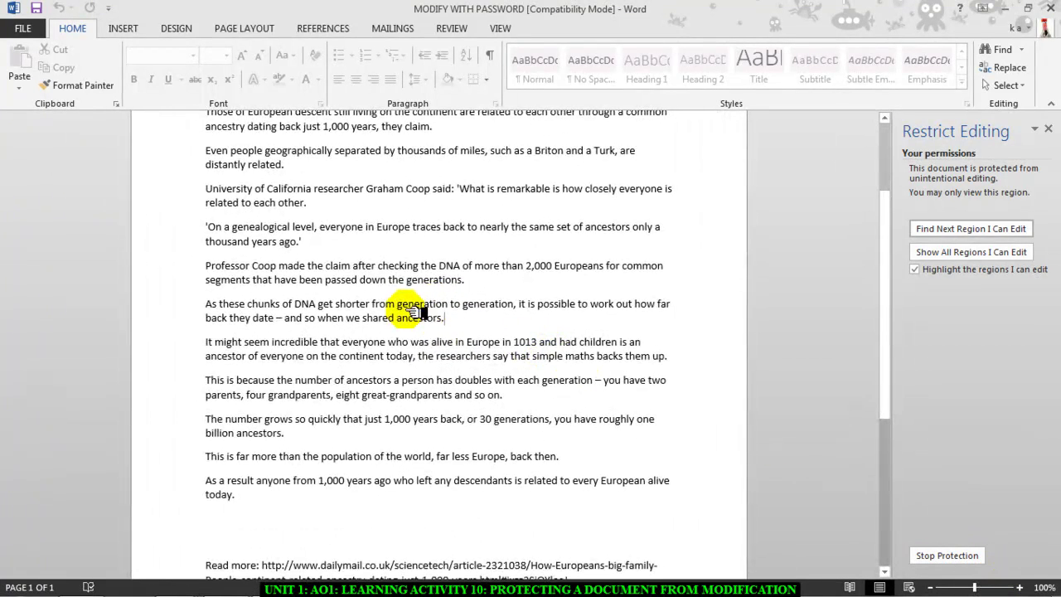
pyautogui.click(1049, 128)
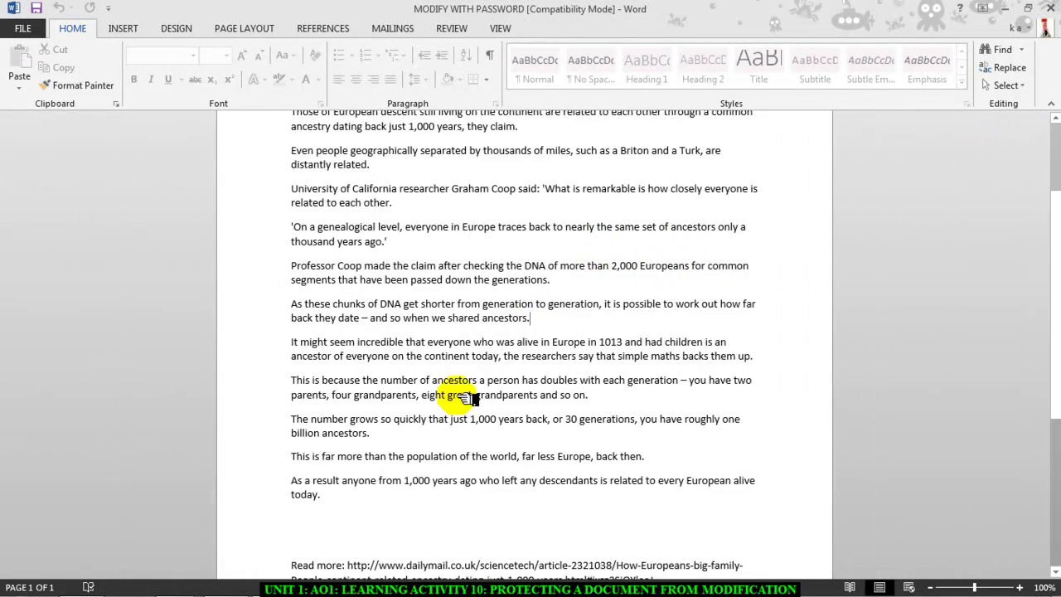
pyautogui.click(534, 318)
pyautogui.press('BackSpace')
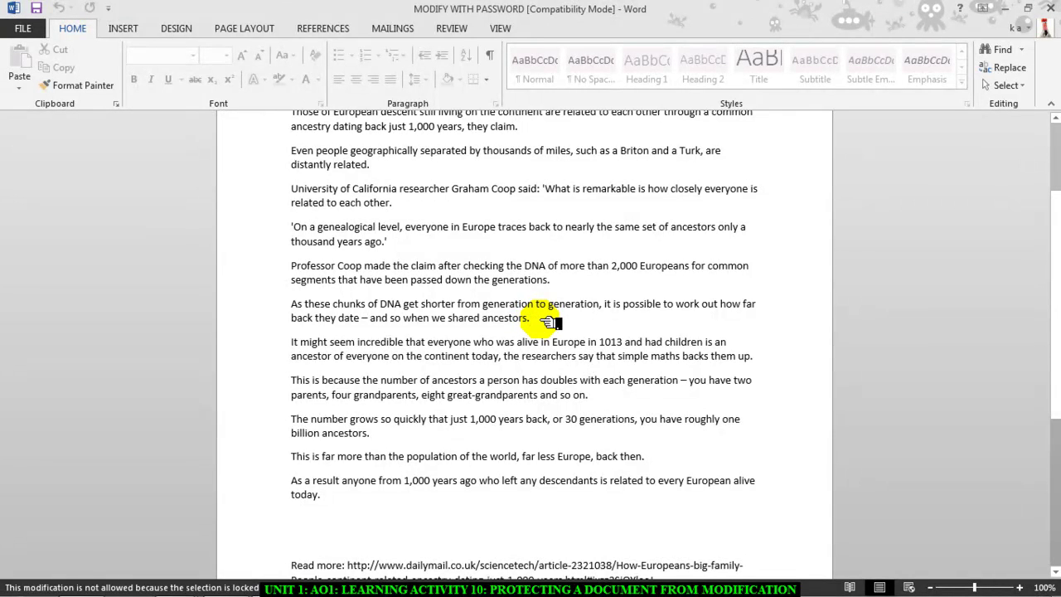
pyautogui.press('BackSpace')
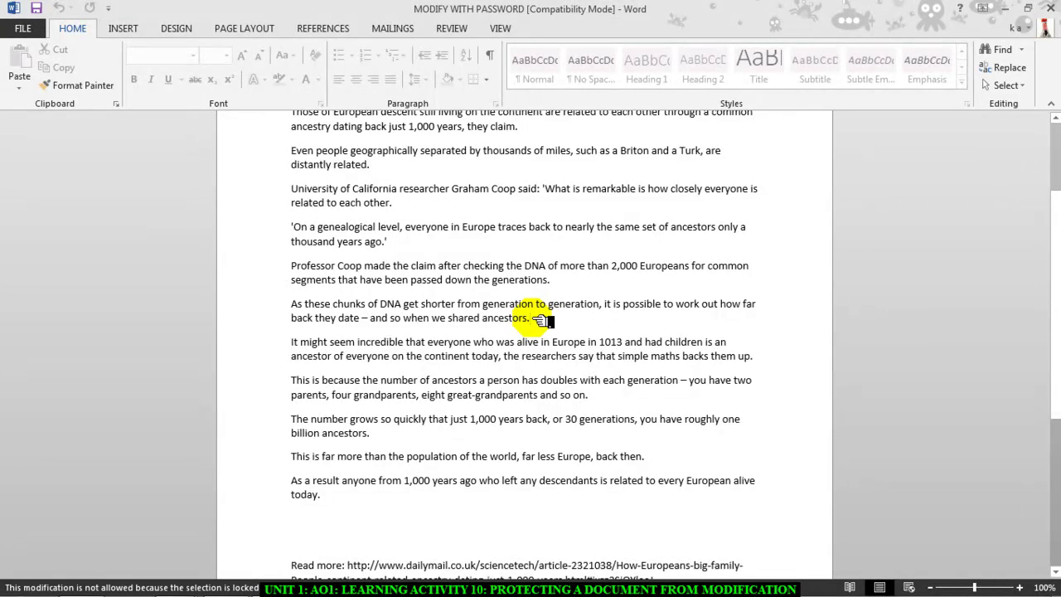
pyautogui.press('BackSpace')
pyautogui.press('BackSpace')
pyautogui.press('BackSpace')
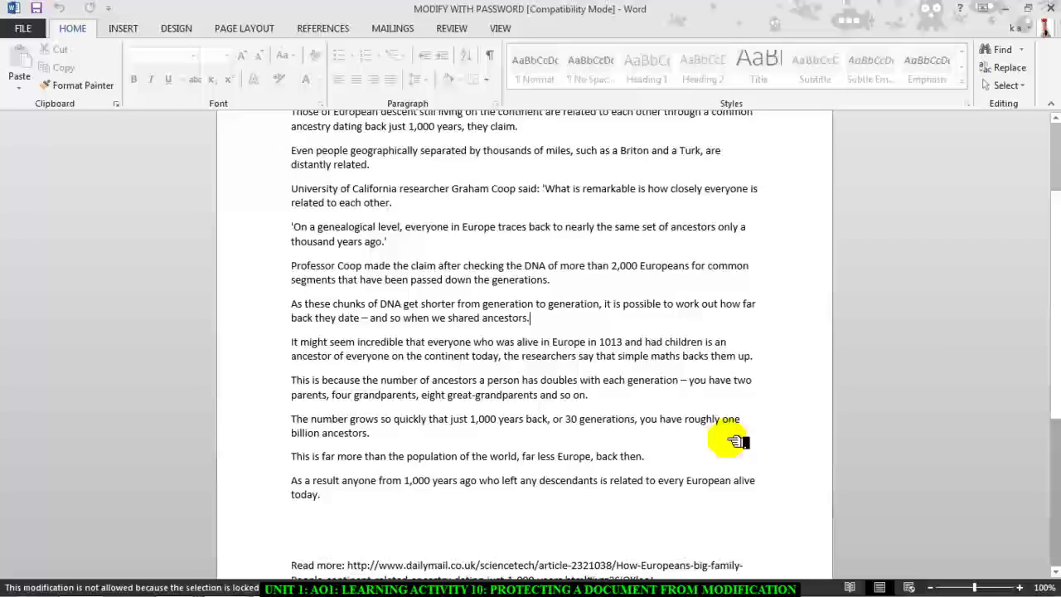
pyautogui.click(324, 496)
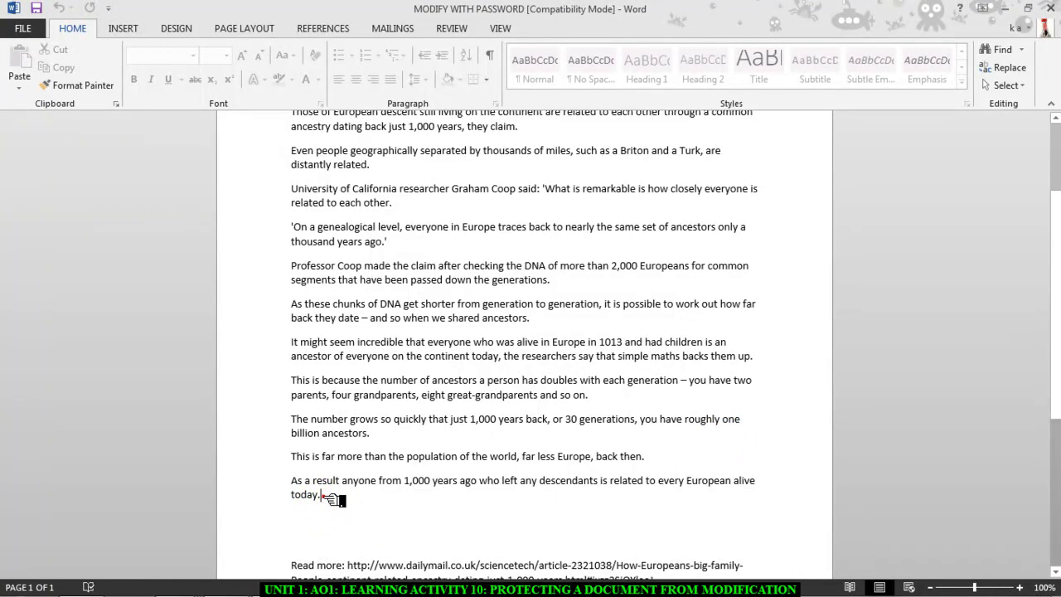
pyautogui.click(323, 496)
pyautogui.press('BackSpace')
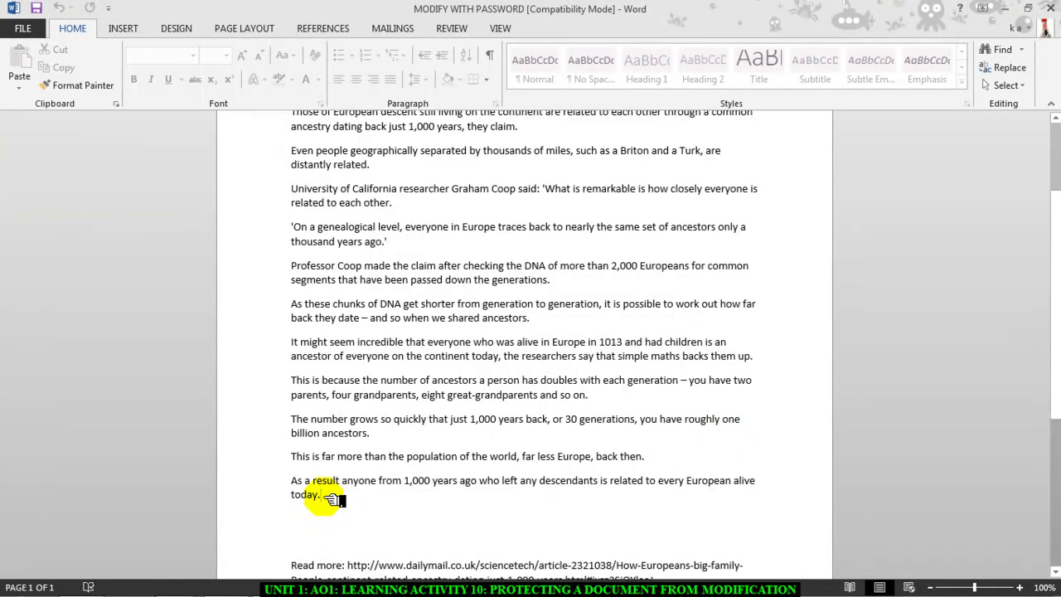
# Check Info > Protect Document, then choose Stop Protection in the Restrict Editing pane
pyautogui.click(27, 31)
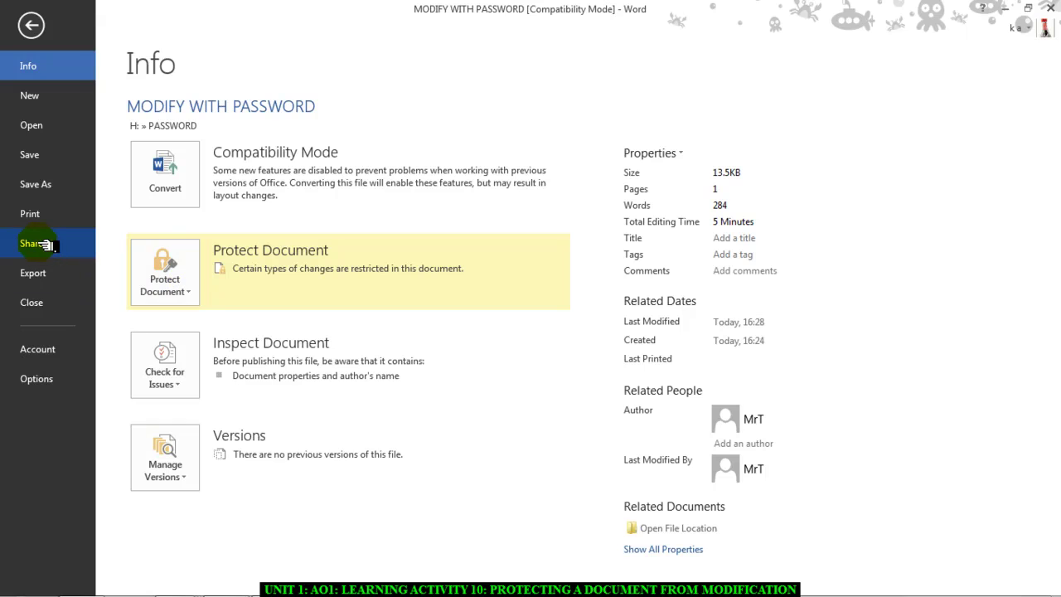
pyautogui.click(200, 295)
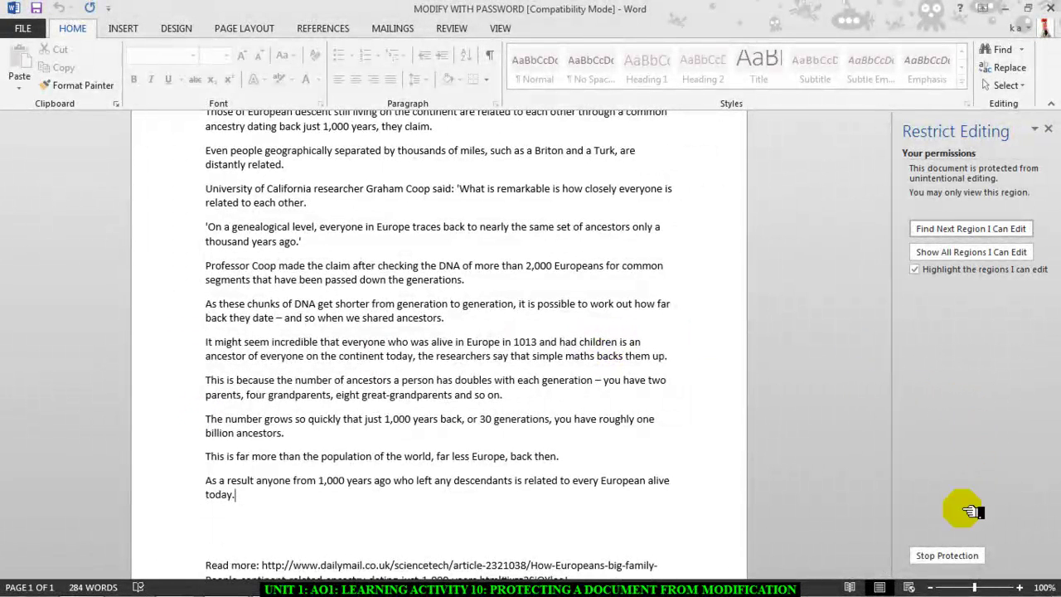
pyautogui.click(965, 556)
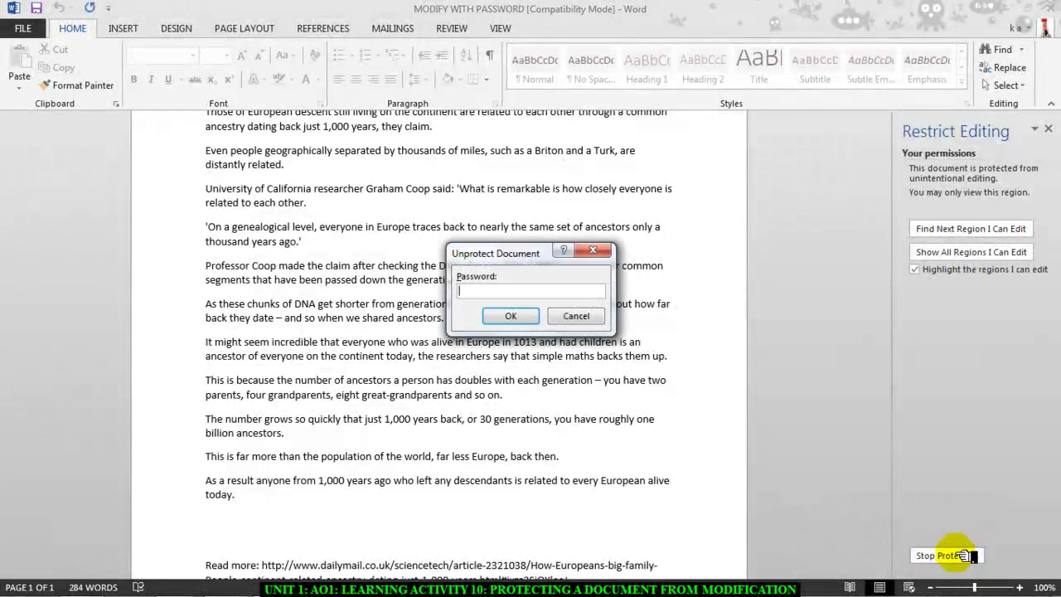
# Submit an incorrect password and move the 'The password is incorrect.' message aside
pyautogui.click(521, 294)
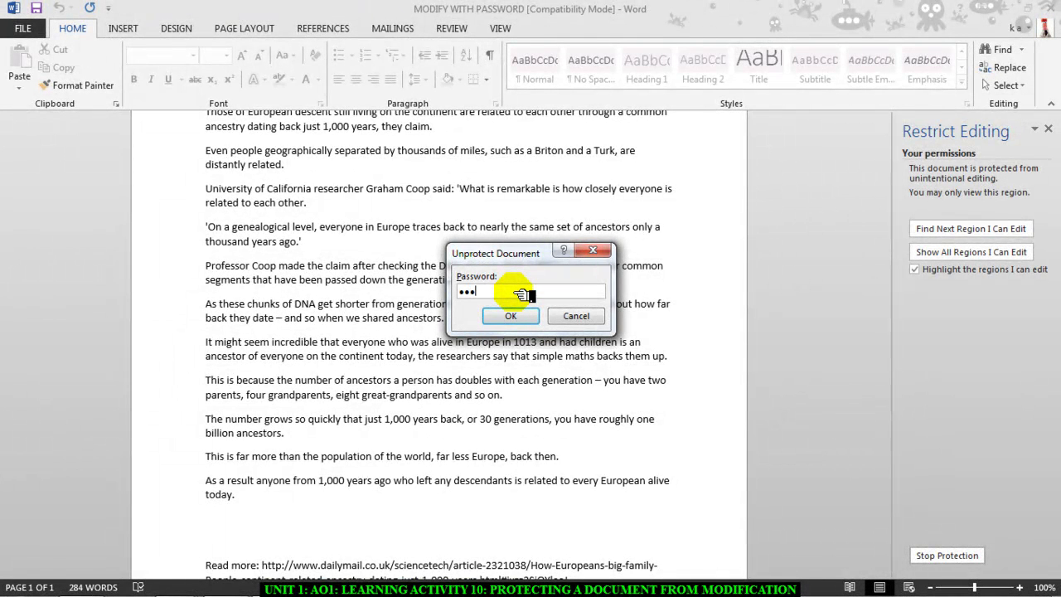
pyautogui.click(510, 316)
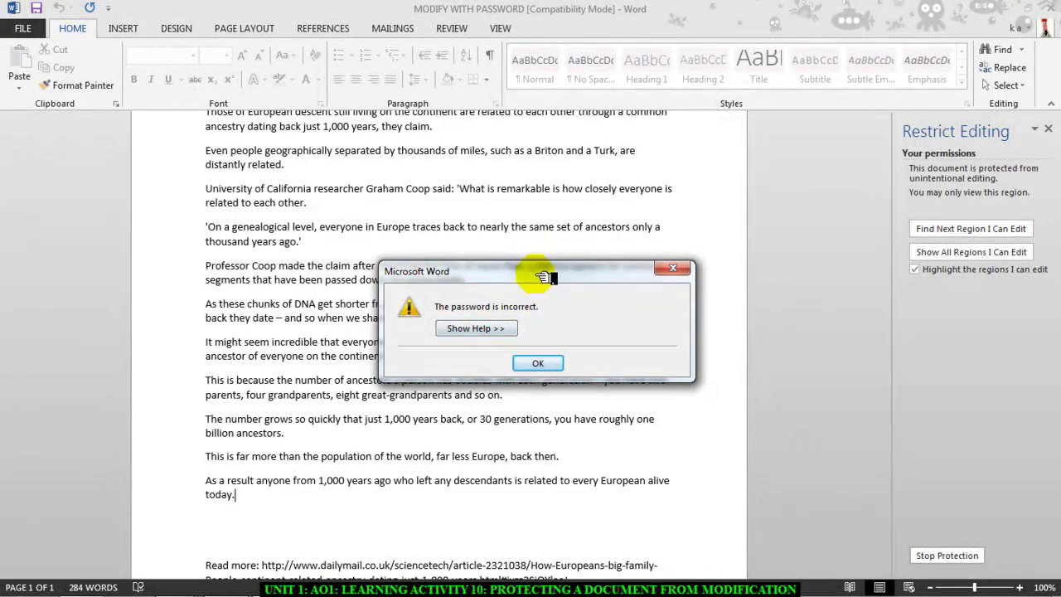
pyautogui.moveTo(543, 270); pyautogui.dragTo(513, 248)
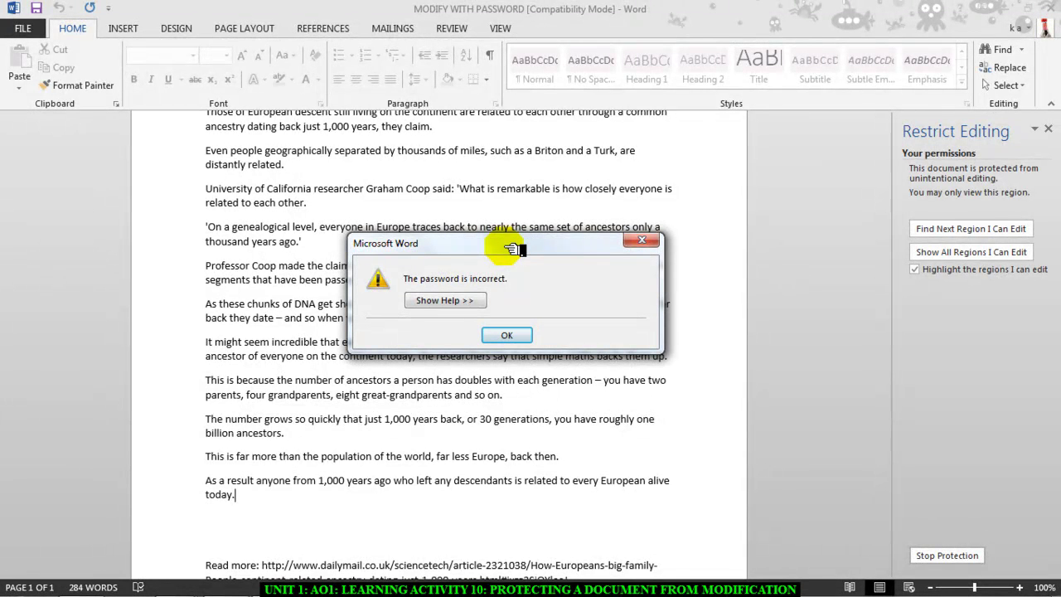
pyautogui.moveTo(414, 590)
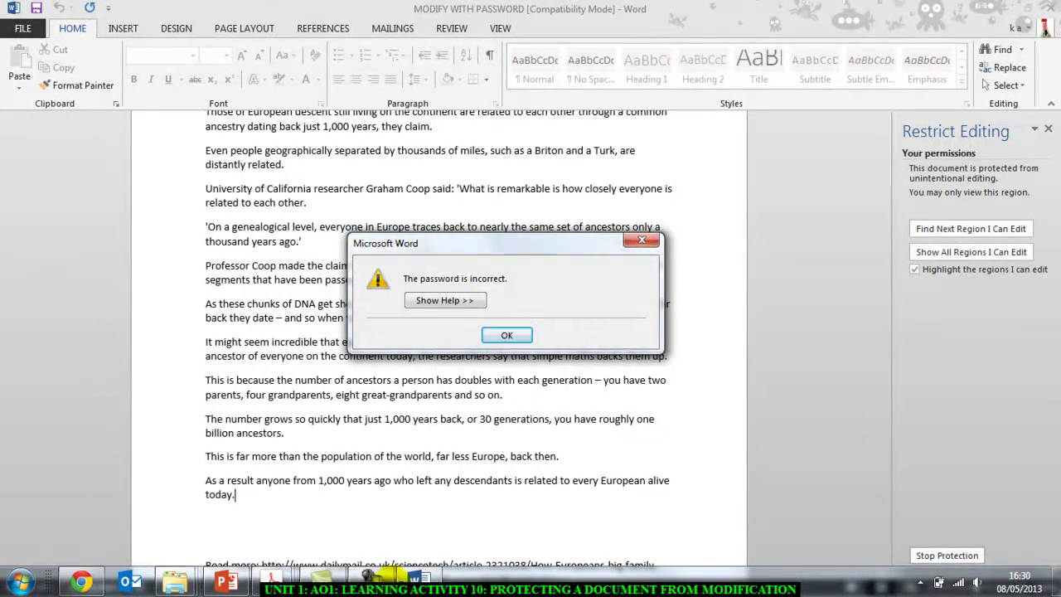
pyautogui.click(386, 576)
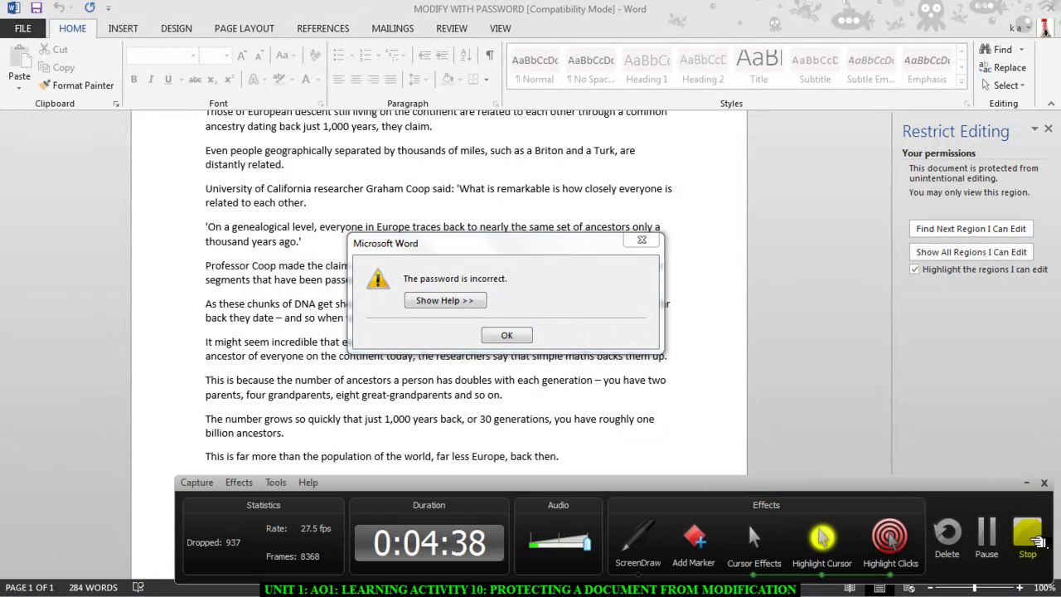